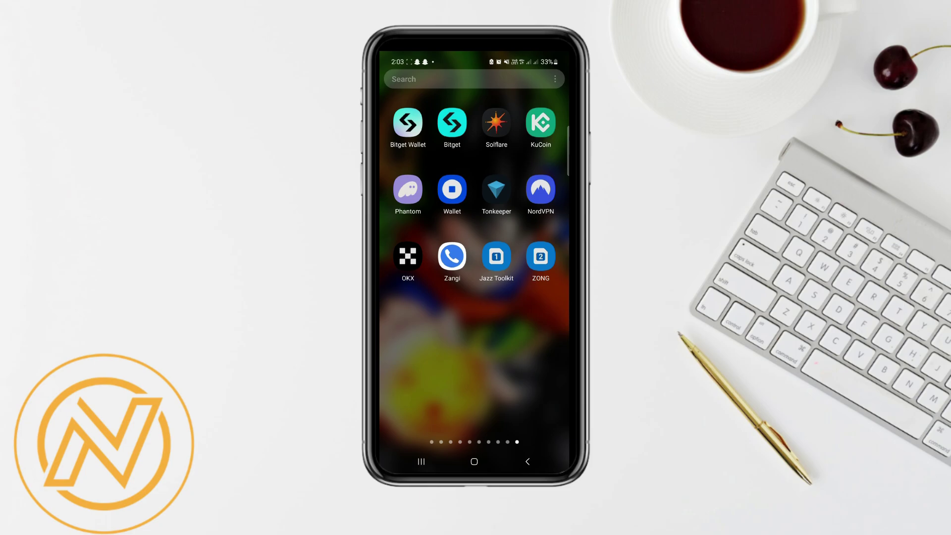
# - Find DEX Screener in Phantom's Explore search ('dex scre') and open it in the in-app browser
pyautogui.click(407, 189)
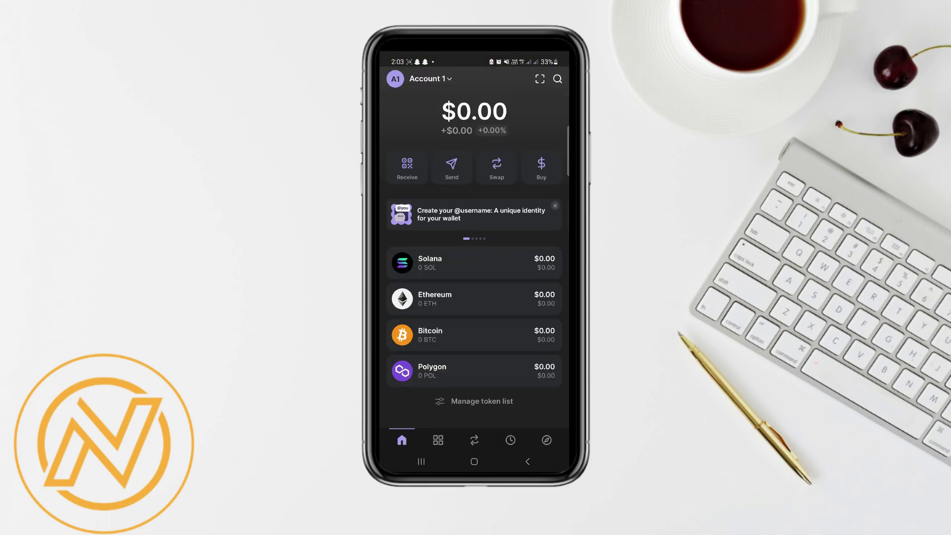
pyautogui.click(546, 439)
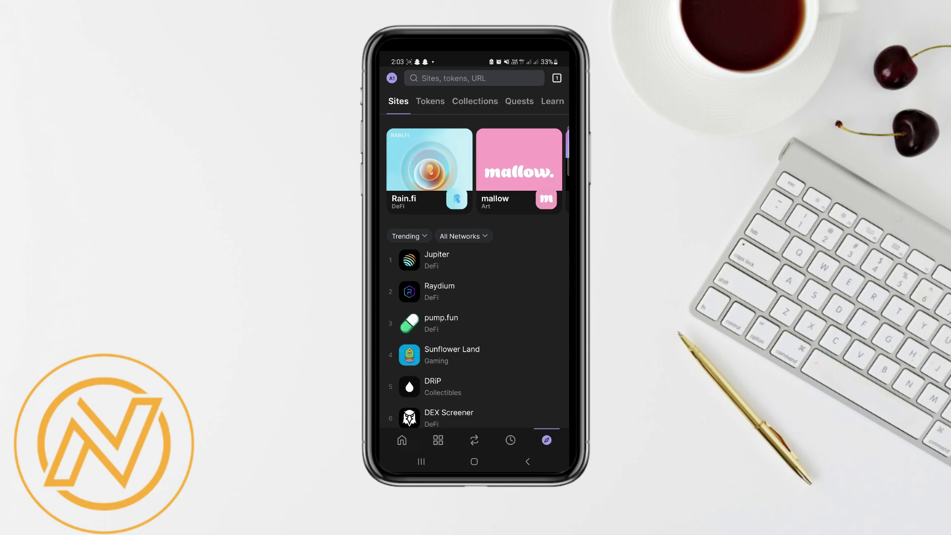
pyautogui.click(474, 77)
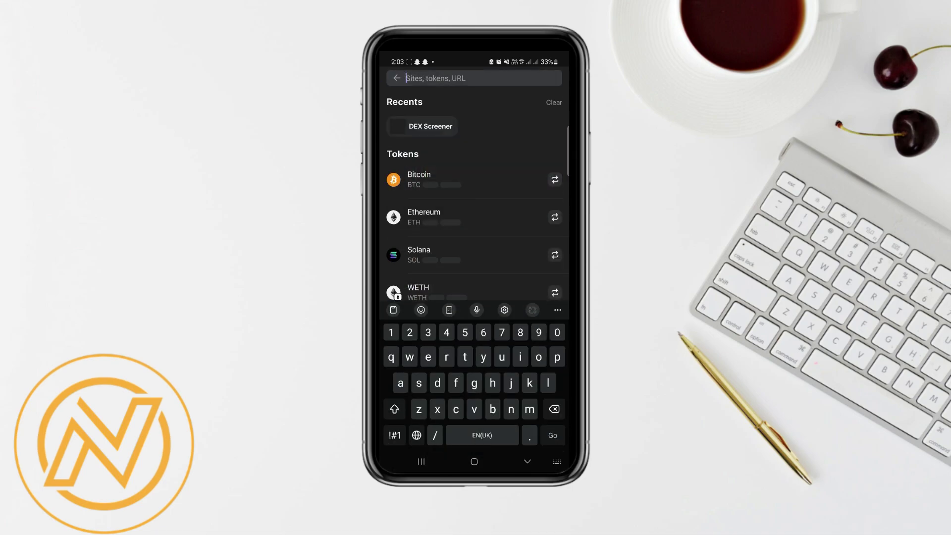
pyautogui.write('dexscre')
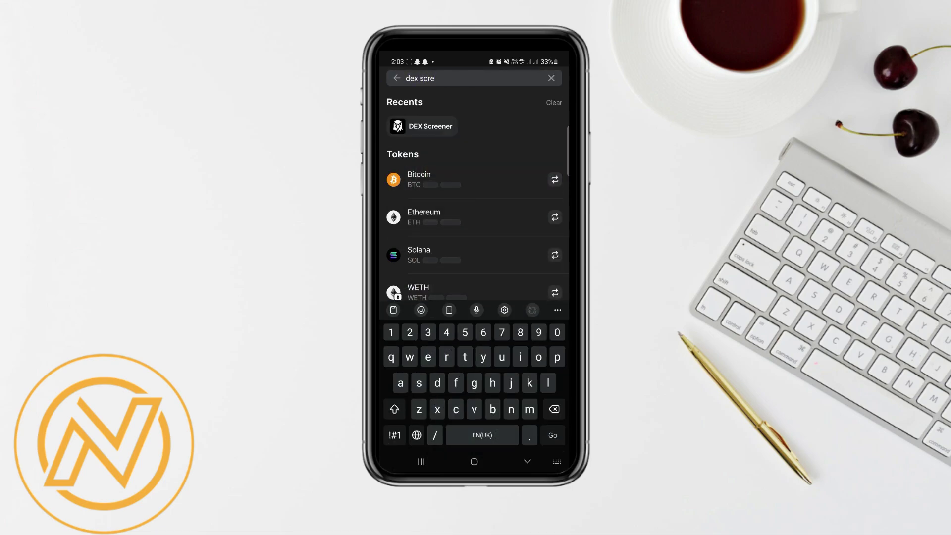
pyautogui.click(446, 127)
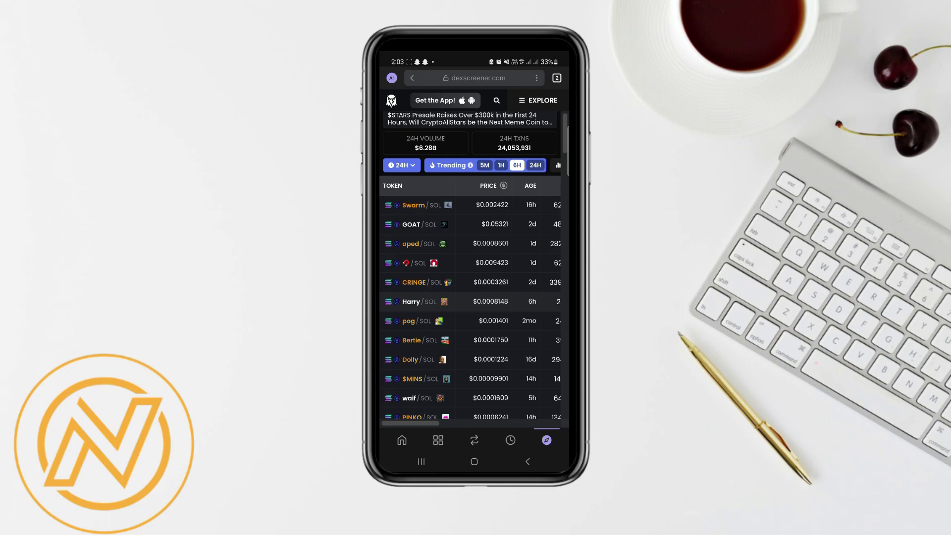
# - Open DEX Screener's token search, then dismiss it to return to the trending token list
pyautogui.click(497, 102)
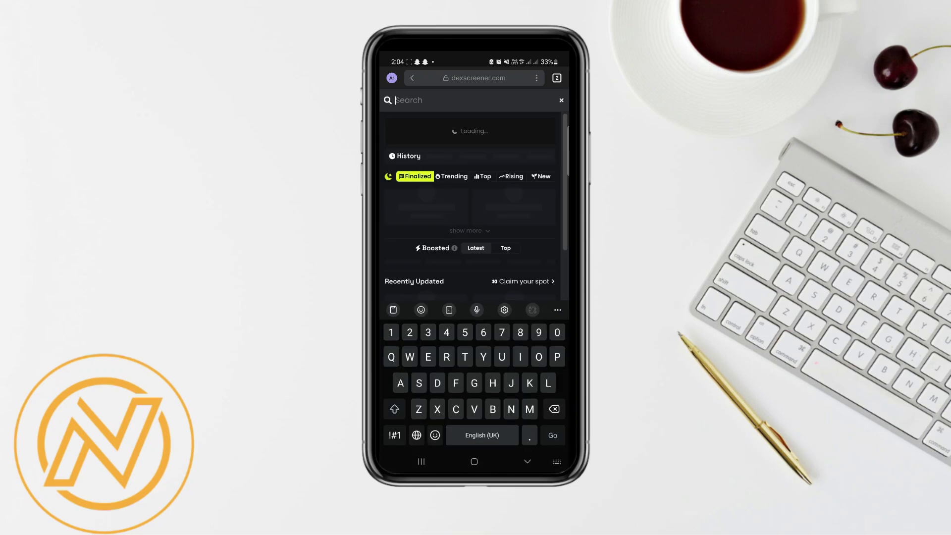
pyautogui.press('Escape')
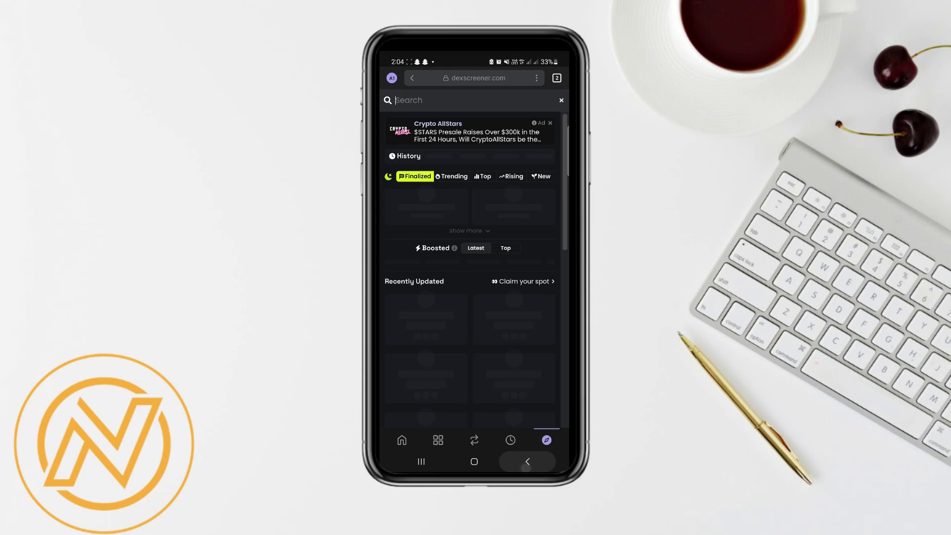
pyautogui.press('Escape')
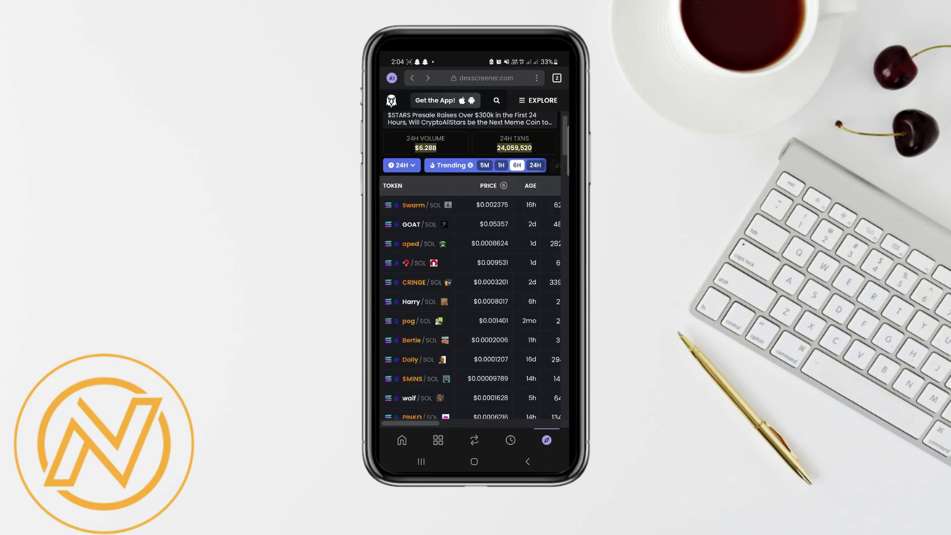
# - Browse the chain list in DEX Screener's EXPLORE menu, then bring up the Sign-in dialog
pyautogui.click(537, 100)
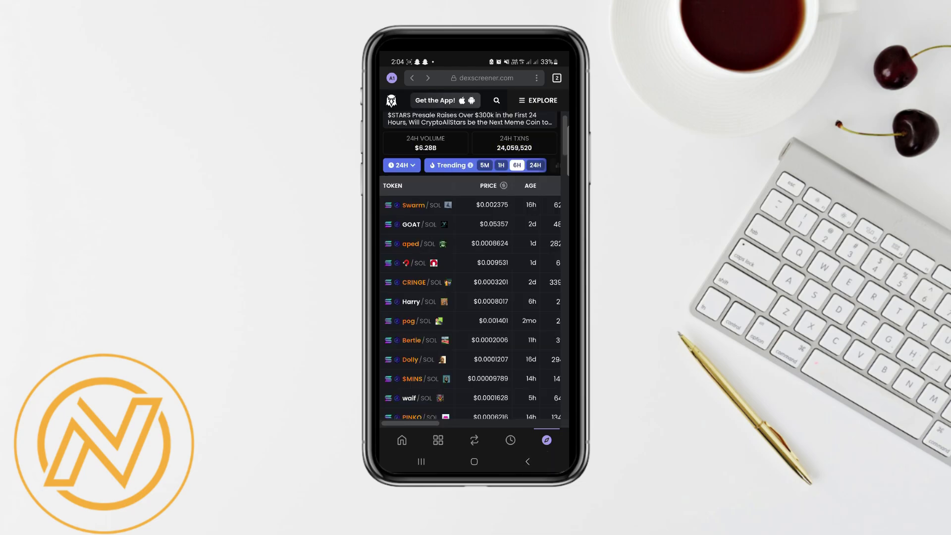
pyautogui.scroll(-1, 424, 312)
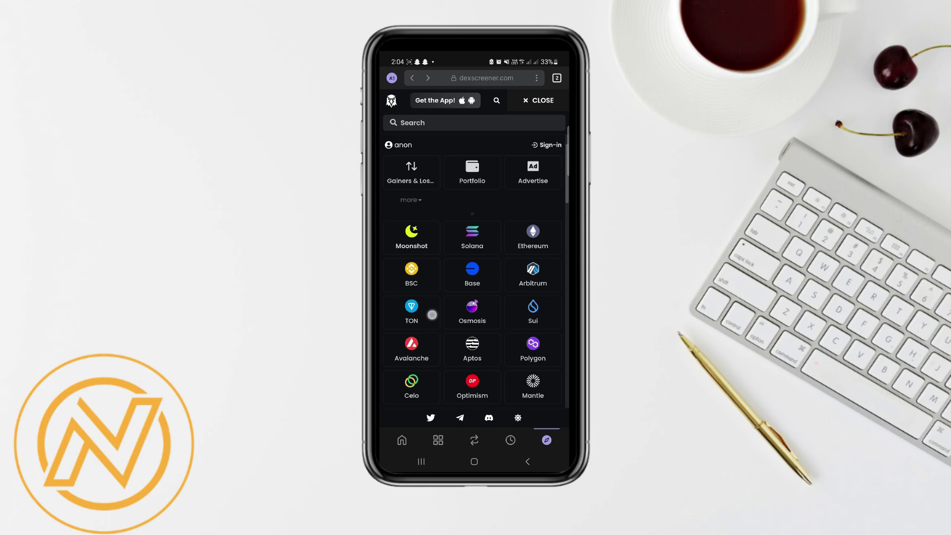
pyautogui.scroll(1, 424, 313)
pyautogui.scroll(-2, 433, 369)
pyautogui.scroll(-2, 432, 300)
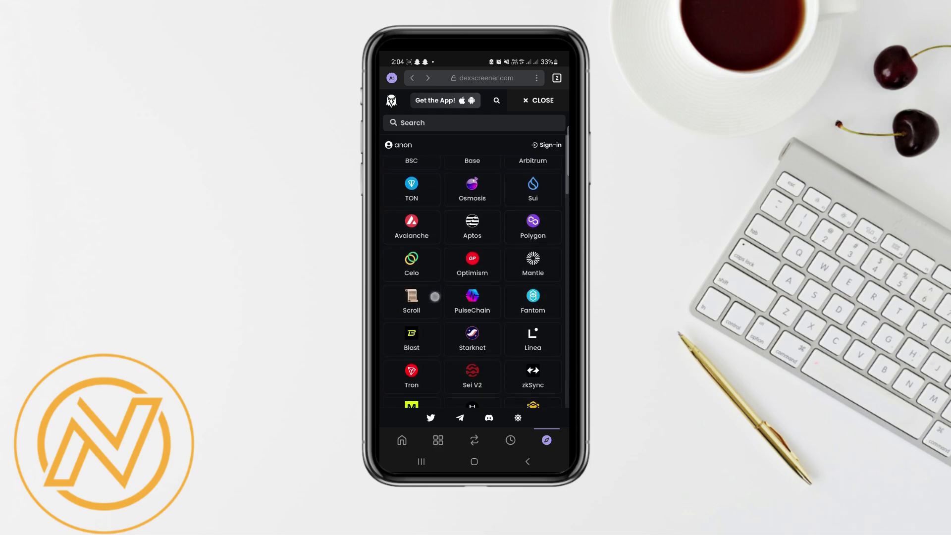
pyautogui.scroll(-2, 431, 295)
pyautogui.scroll(-3, 435, 299)
pyautogui.scroll(2, 439, 283)
pyautogui.scroll(5, 439, 283)
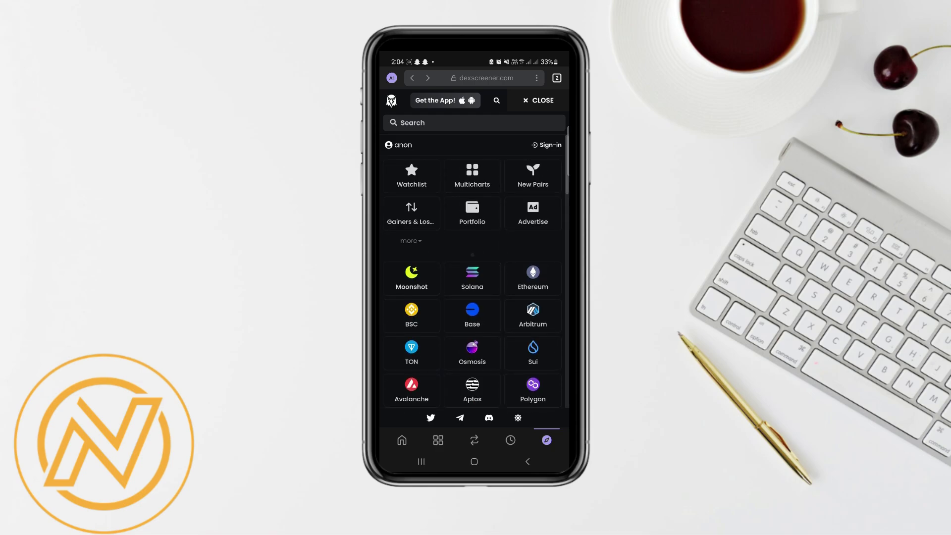
pyautogui.scroll(-1, 433, 300)
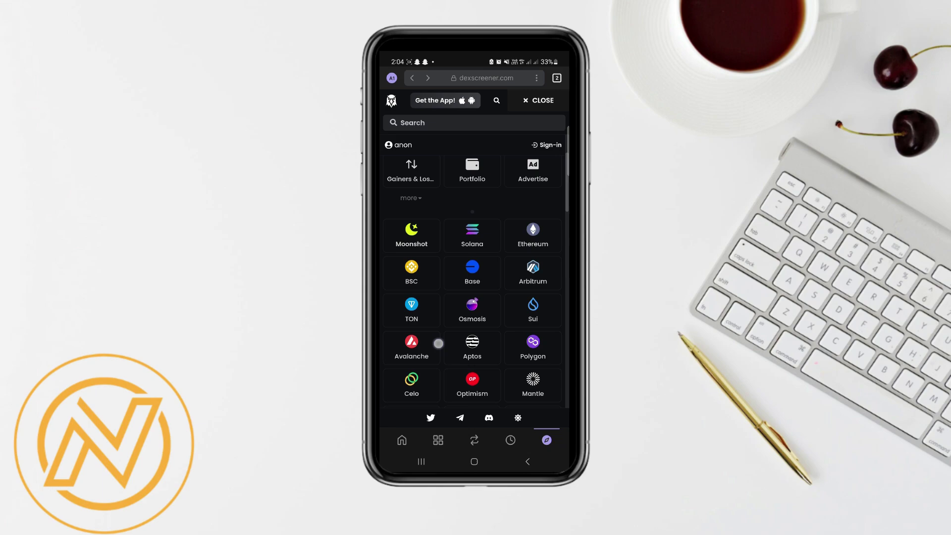
pyautogui.scroll(1, 438, 399)
pyautogui.click(548, 144)
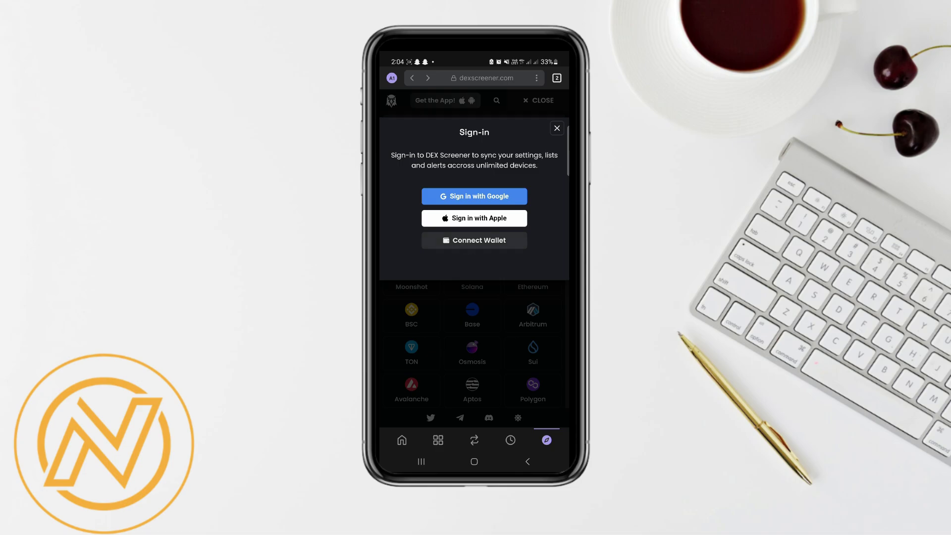
# - Choose Connect Wallet in DEX Screener's Sign-in dialog
pyautogui.click(474, 240)
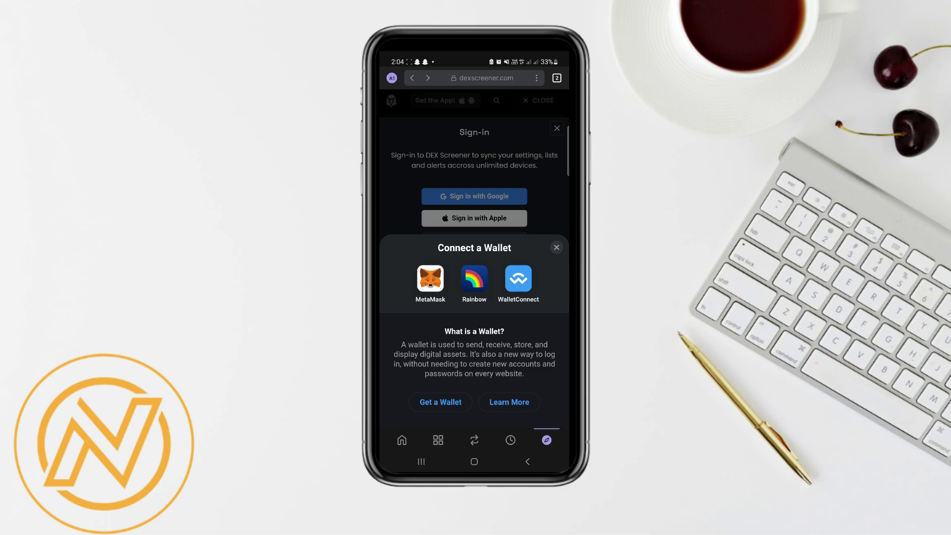
pyautogui.click(431, 279)
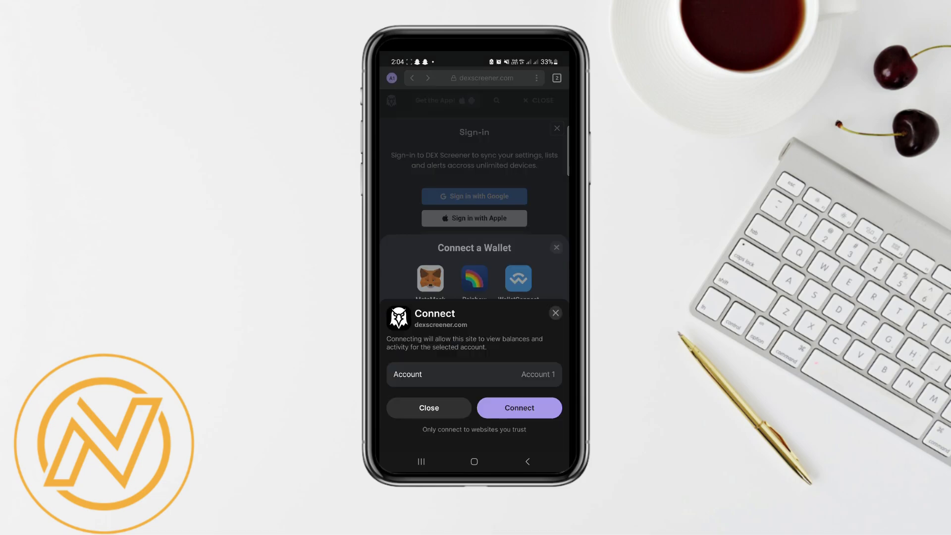